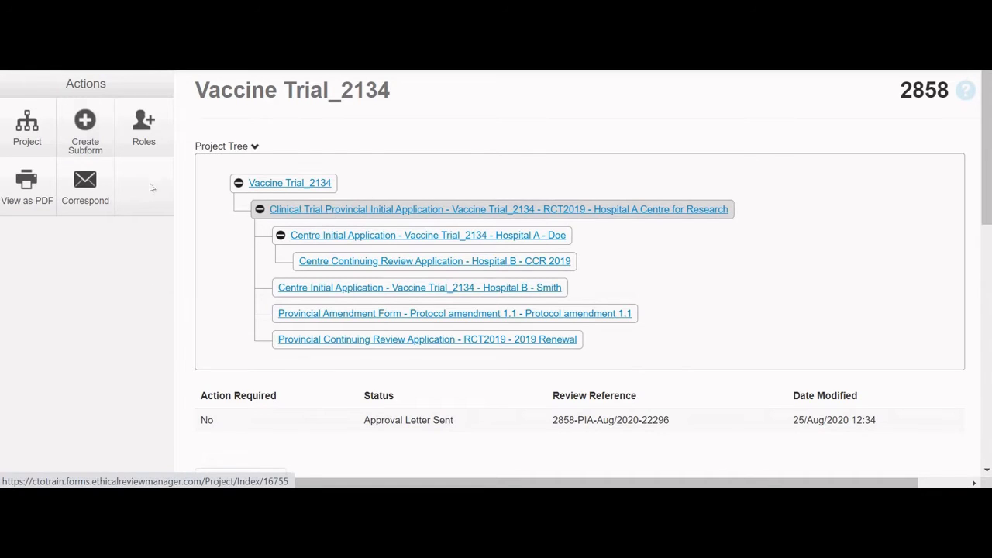
# Step: Open the Centre Initial Application – Hospital B form, showing status Not Submitted with action required
pyautogui.click(29, 130)
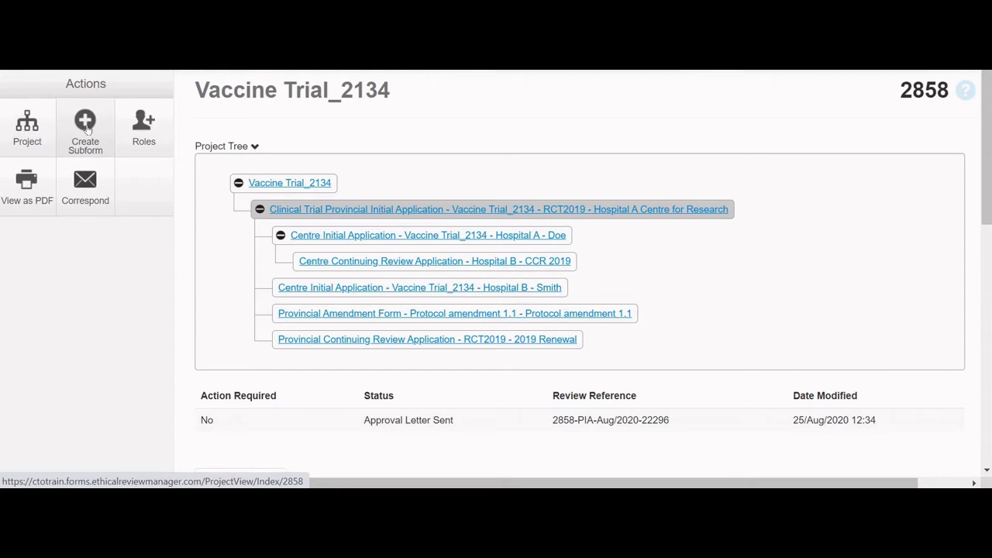
pyautogui.click(85, 124)
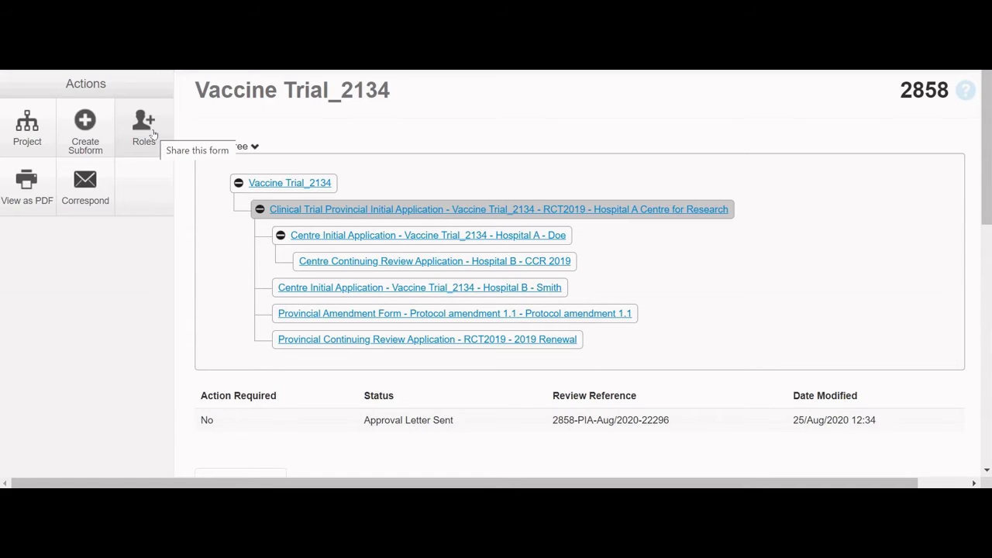
pyautogui.click(333, 290)
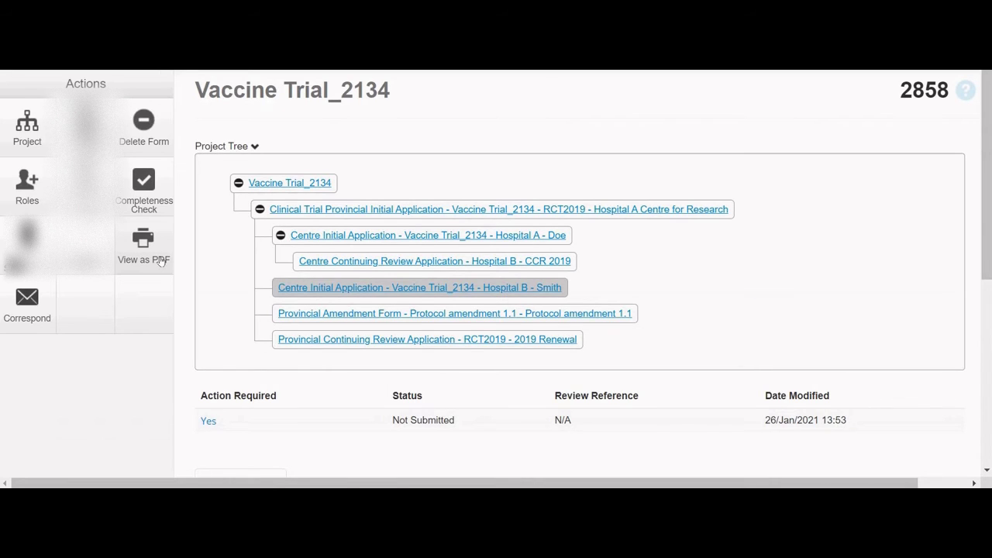
pyautogui.click(31, 325)
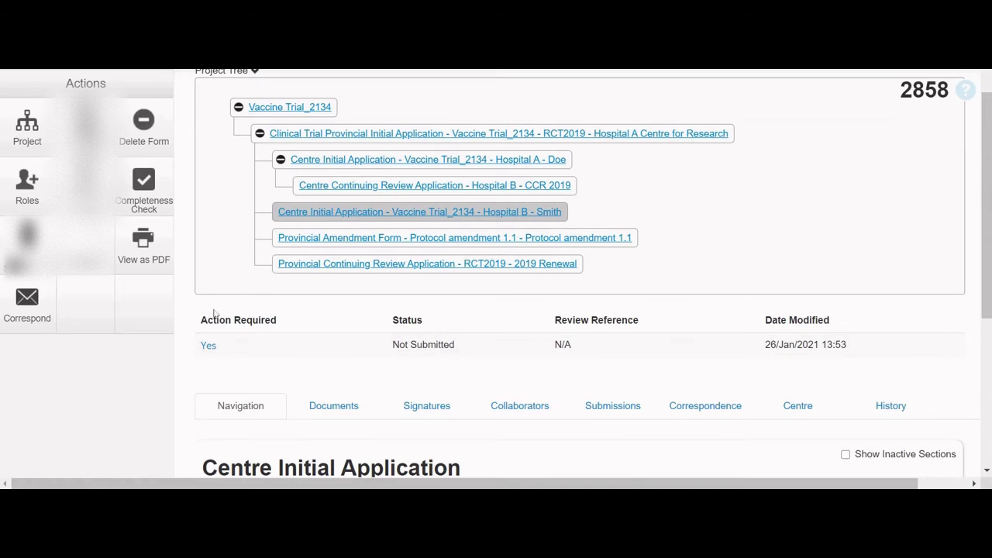
pyautogui.click(410, 348)
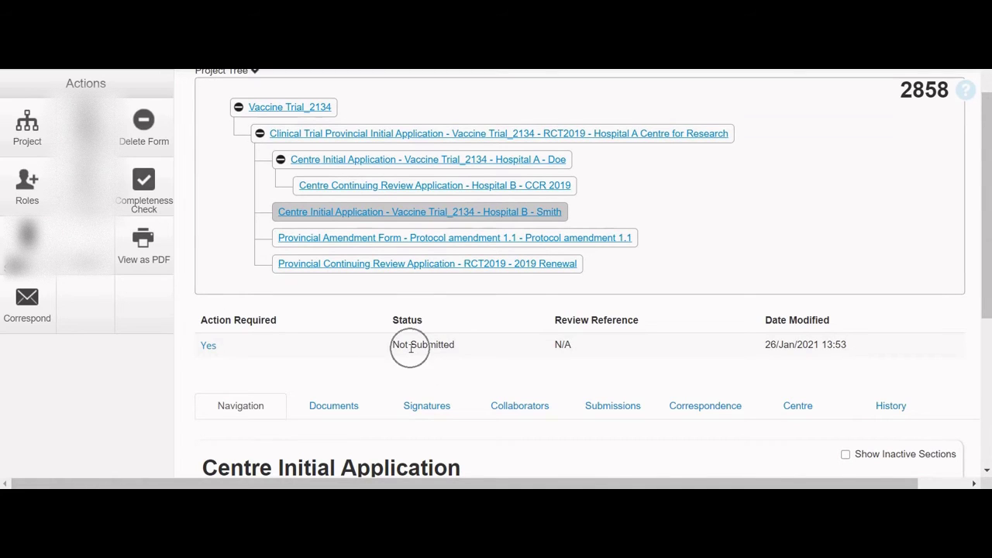
pyautogui.click(252, 312)
pyautogui.click(213, 346)
# Step: Open the Clinical Trial Provincial Initial Application and browse its sections 1.0 through 11.0
pyautogui.click(768, 318)
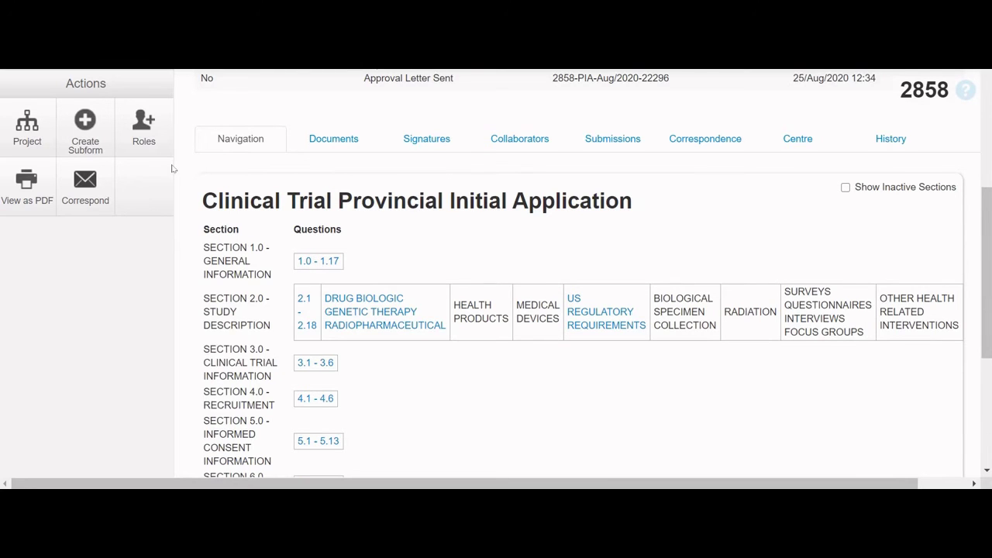
pyautogui.scroll(-1, 174, 164)
pyautogui.click(226, 121)
pyautogui.click(227, 121)
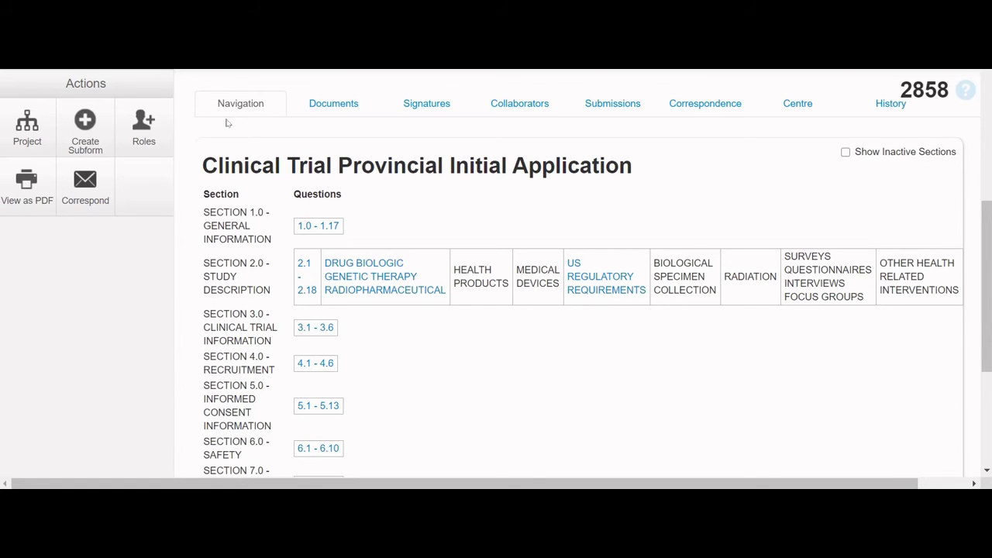
pyautogui.scroll(-5, 227, 123)
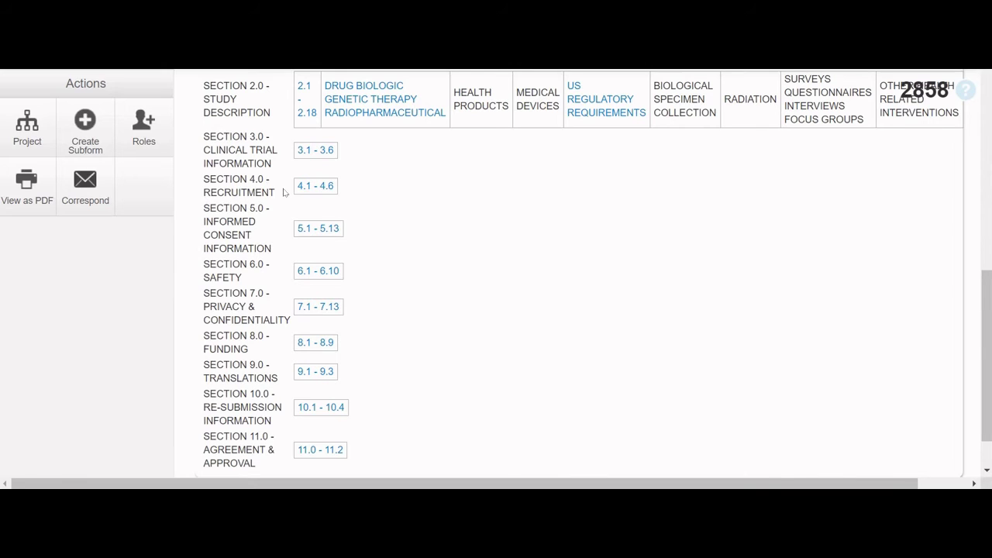
pyautogui.scroll(3, 283, 193)
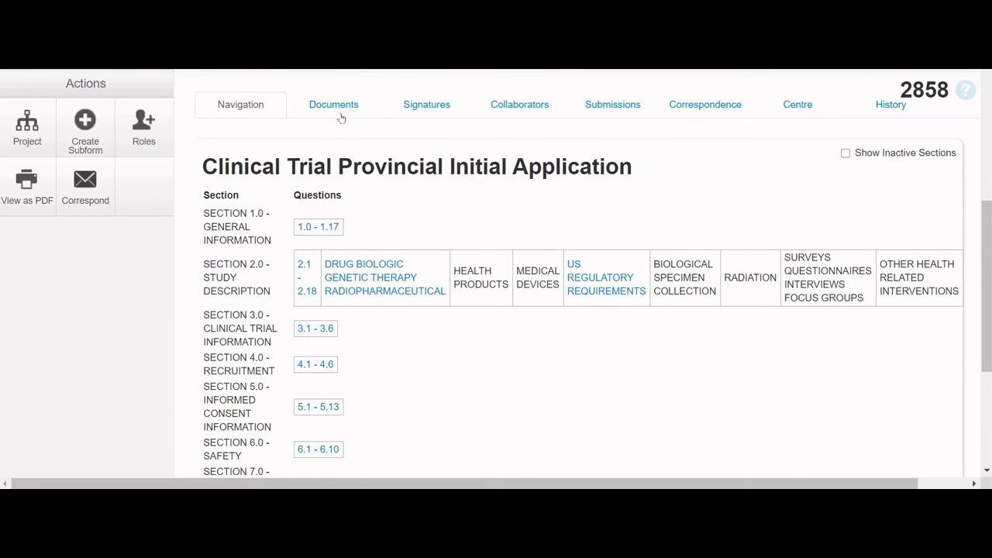
# Step: Browse the nine uploaded documents, including the protocol, investigator brochure, consent form and REB letter
pyautogui.click(335, 113)
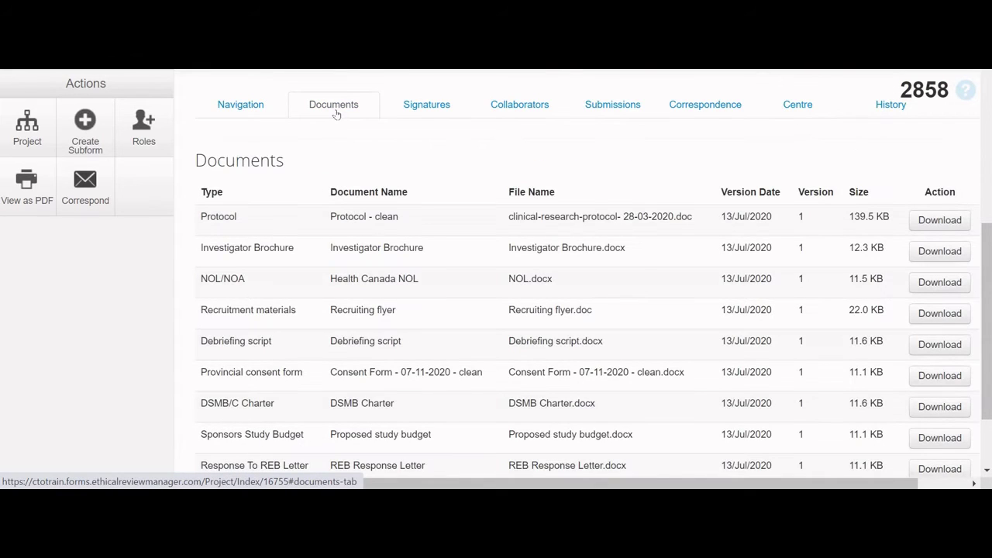
pyautogui.scroll(-2, 303, 266)
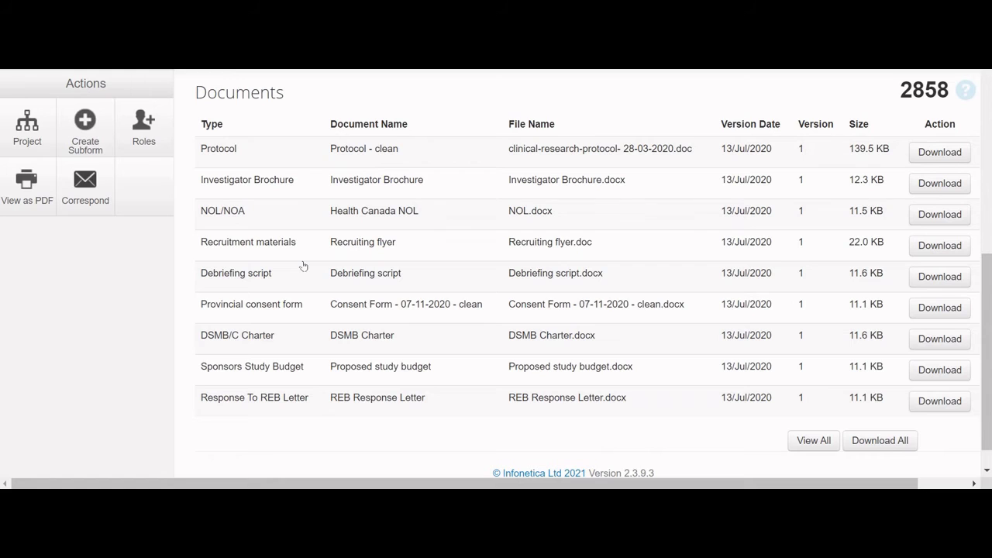
pyautogui.click(918, 150)
pyautogui.scroll(2, 918, 151)
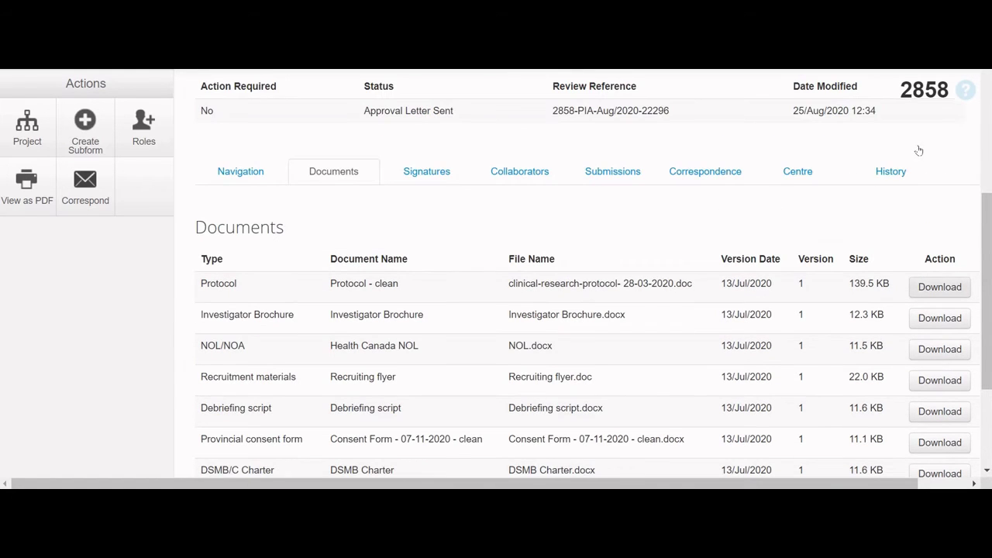
# Step: Review the signatures recorded on the application
pyautogui.click(417, 178)
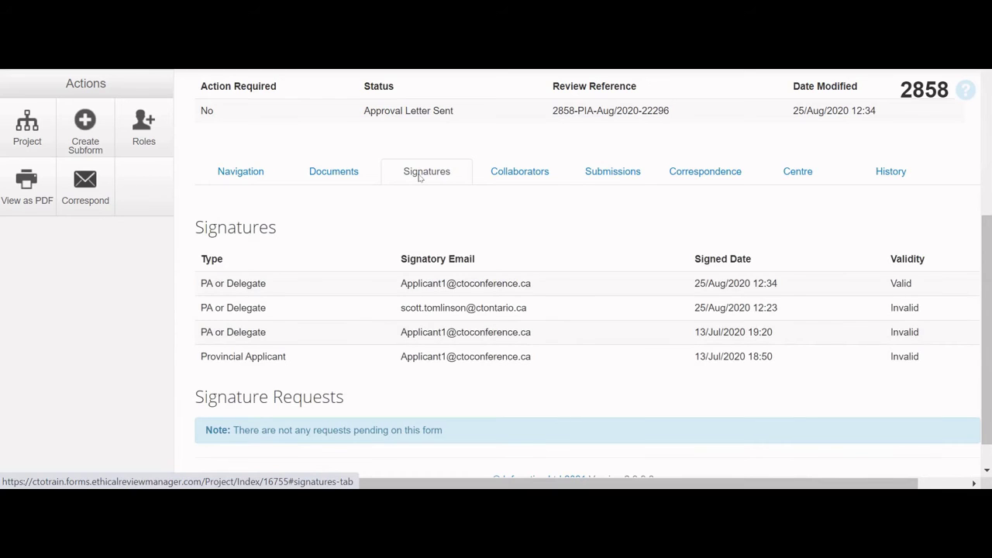
pyautogui.scroll(-1, 419, 176)
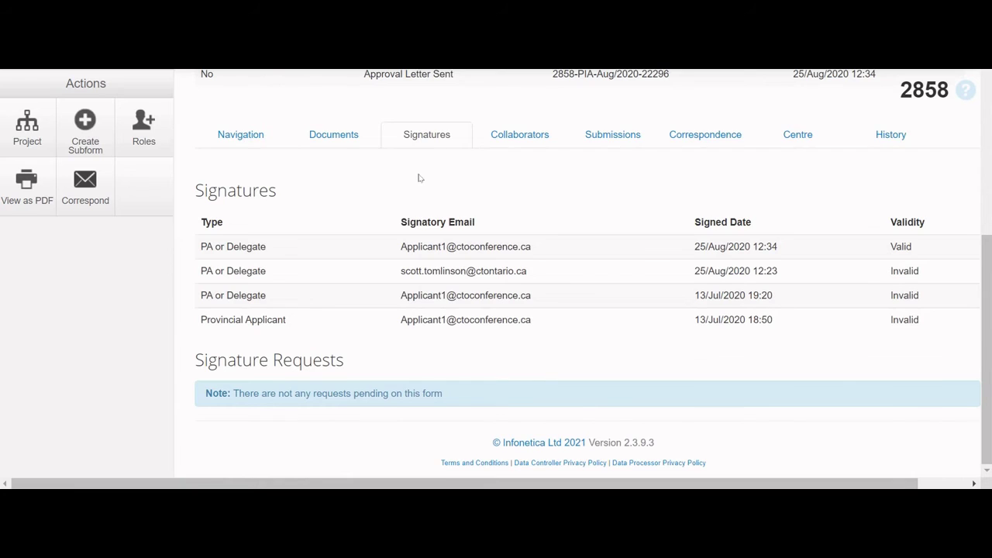
pyautogui.scroll(2, 418, 178)
# Step: Review the application's collaborators and their access rights
pyautogui.click(509, 211)
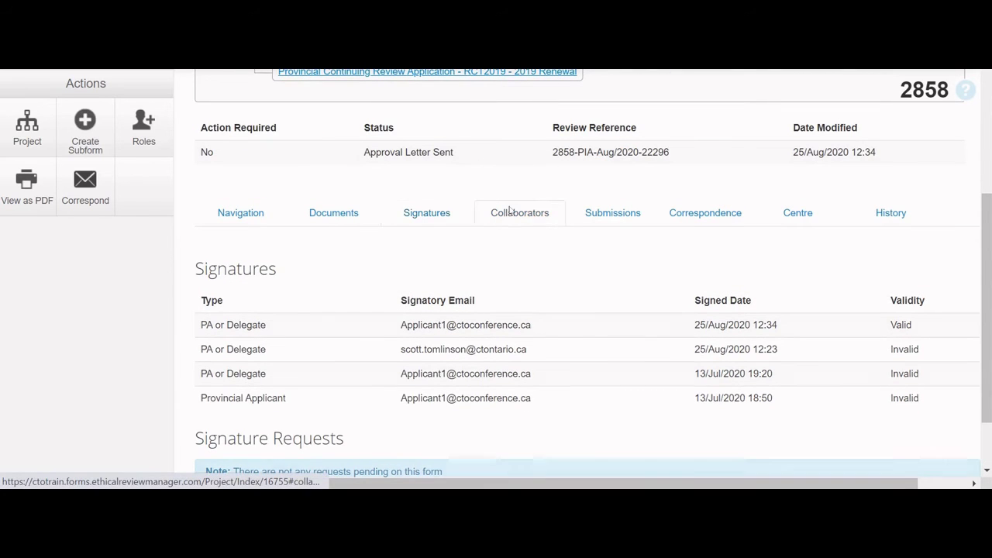
pyautogui.scroll(-2, 510, 210)
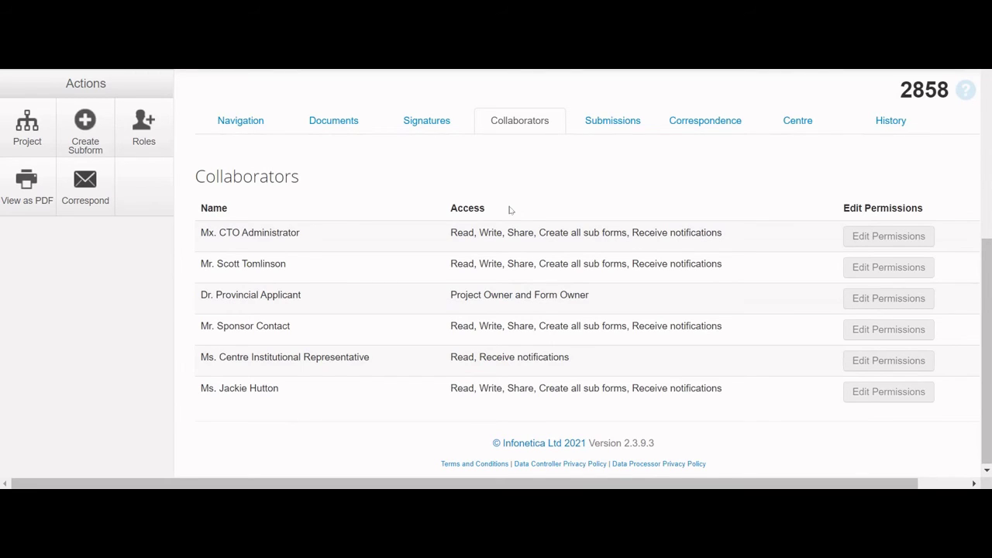
pyautogui.scroll(2, 509, 209)
# Step: Check the four DEMO REB submissions, then the single Test message in Correspondence
pyautogui.click(589, 227)
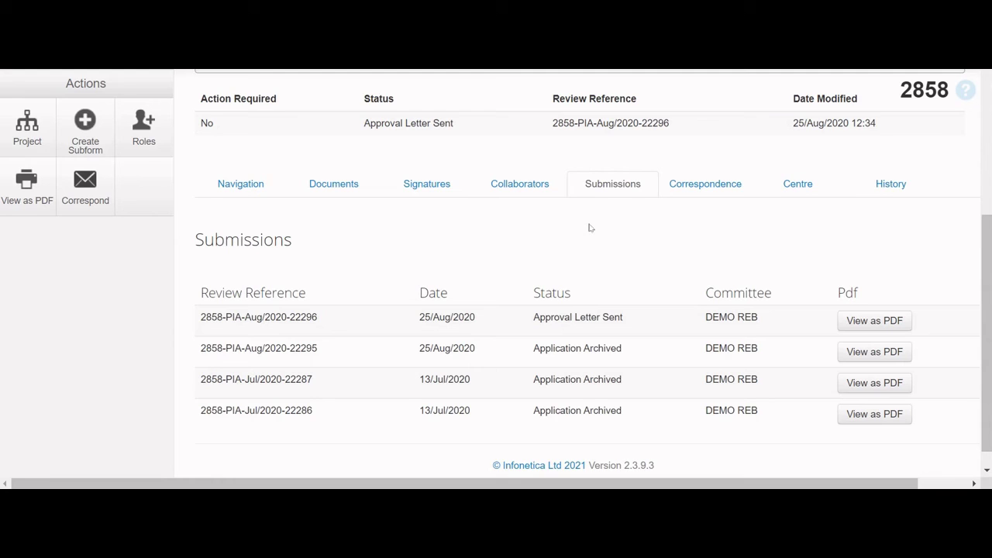
pyautogui.click(859, 327)
pyautogui.click(698, 191)
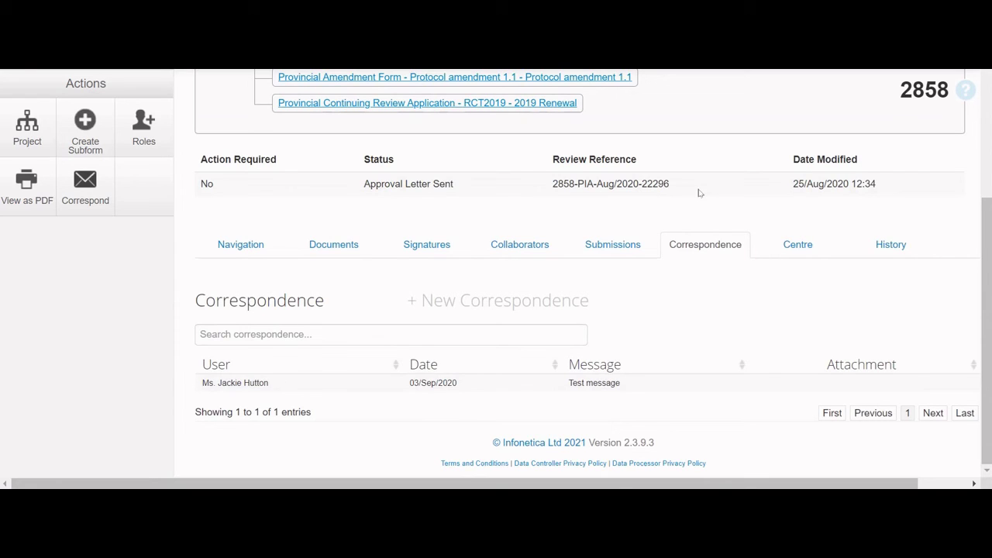
# Step: Check the centre details, then scroll the Form History's dated approval and correspondence events
pyautogui.click(785, 261)
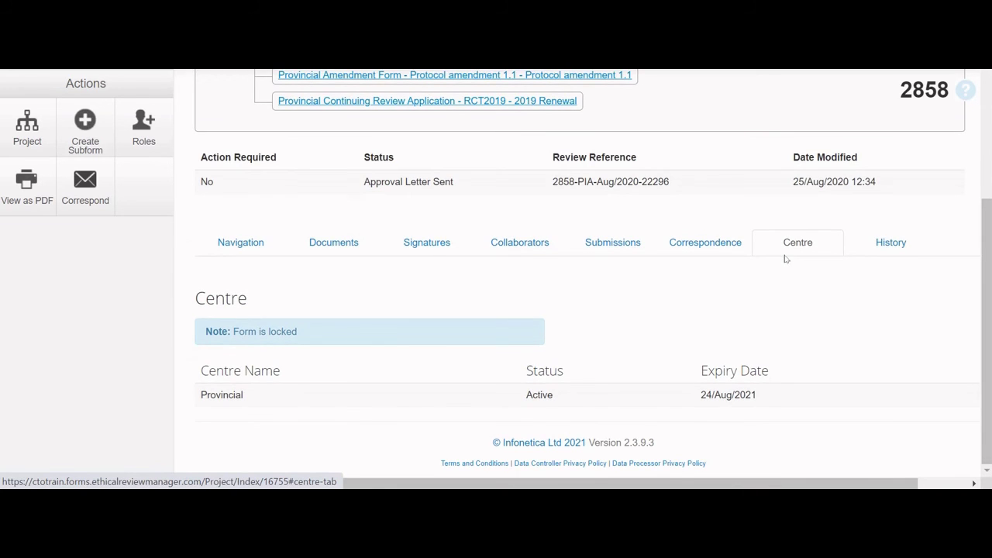
pyautogui.click(217, 395)
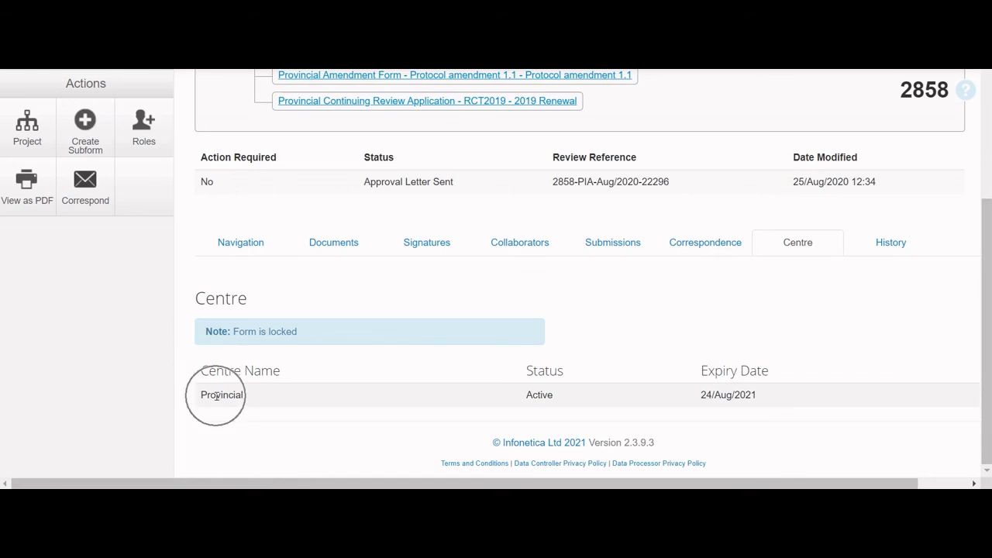
pyautogui.click(898, 242)
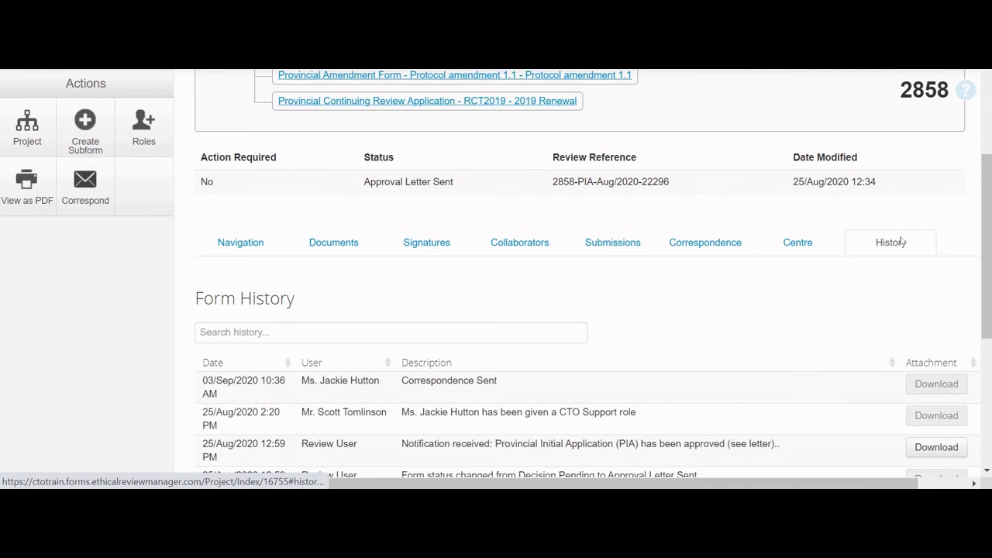
pyautogui.scroll(-1, 901, 241)
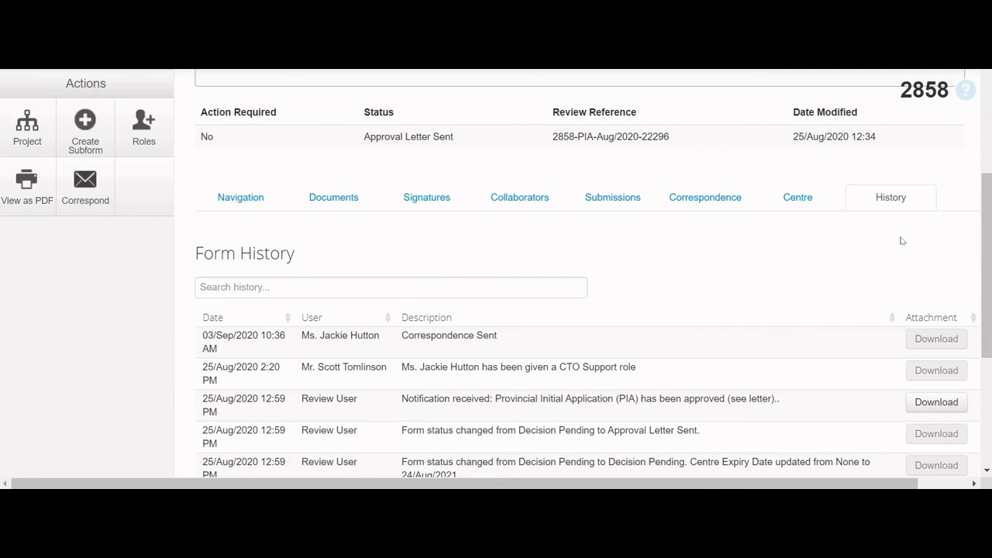
pyautogui.click(926, 390)
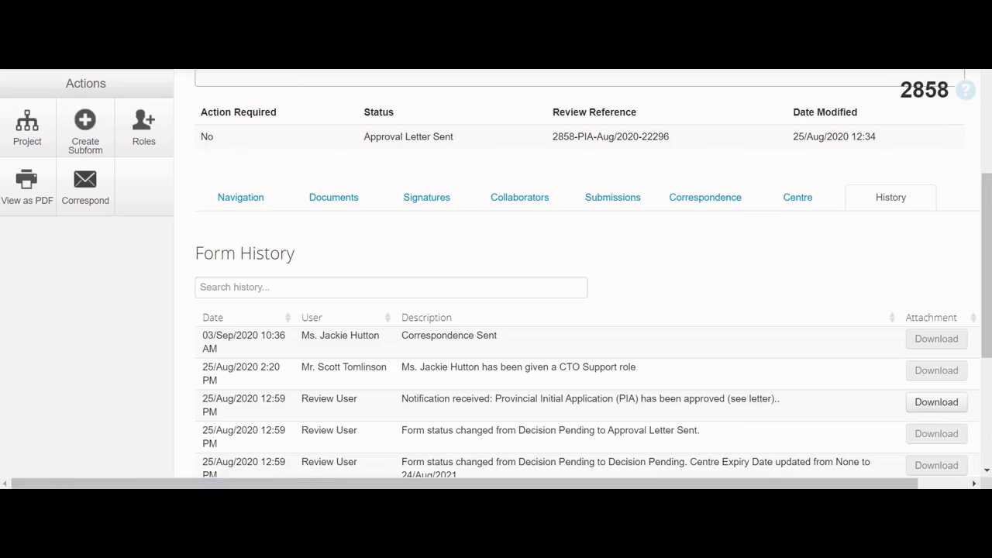